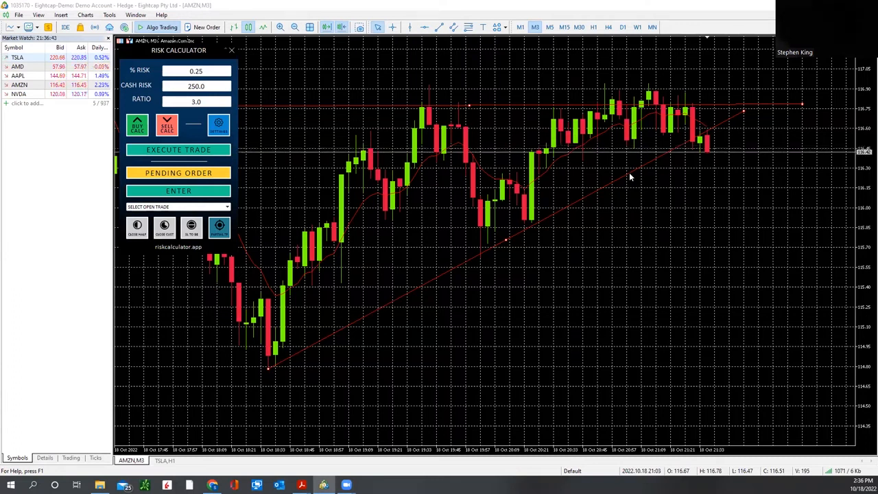
# Place a pending AMZN sell limit order with the risk calculator, entry at 116.44 and stop loss at 116.99.
pyautogui.click(187, 174)
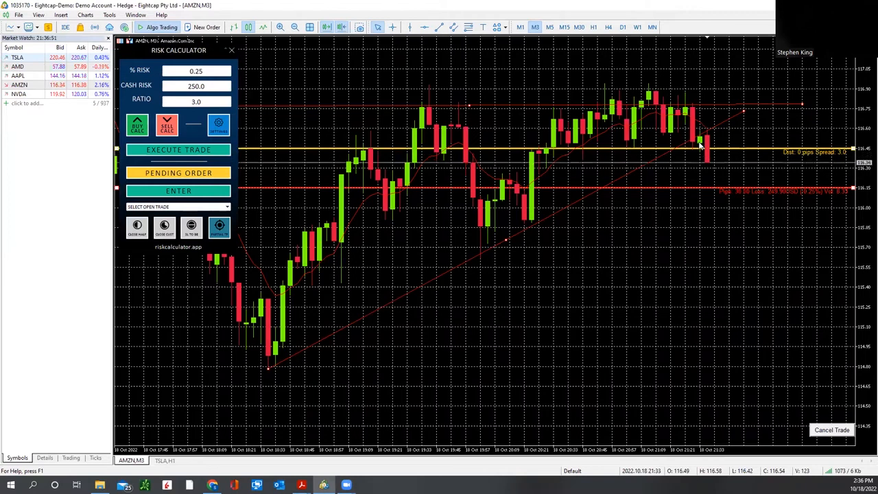
pyautogui.moveTo(690, 149); pyautogui.dragTo(689, 156)
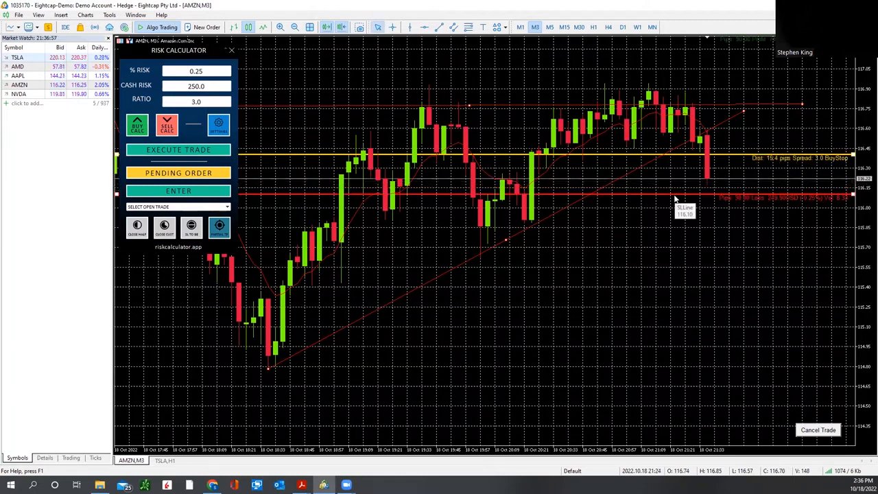
pyautogui.moveTo(676, 198); pyautogui.dragTo(672, 84)
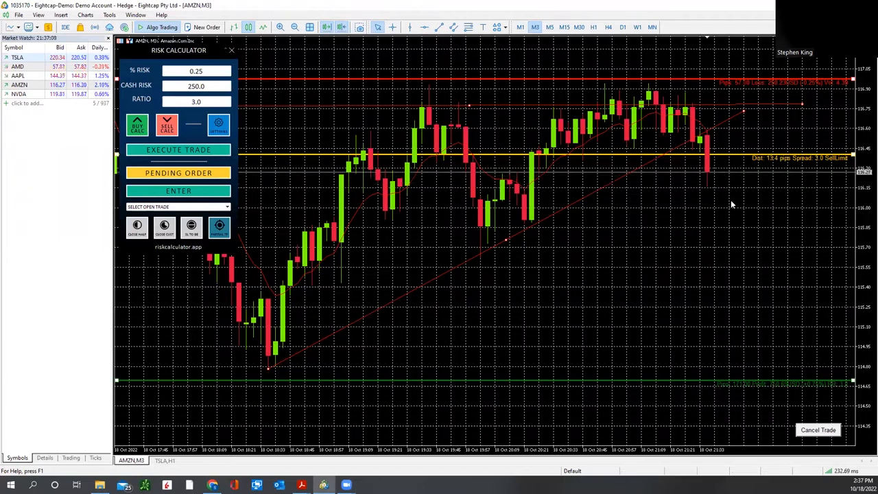
pyautogui.moveTo(726, 155); pyautogui.dragTo(726, 150)
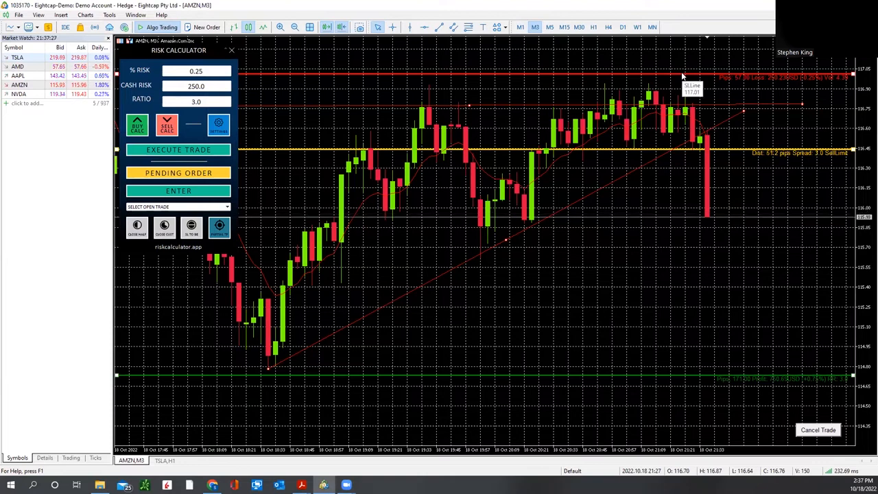
pyautogui.moveTo(682, 74); pyautogui.dragTo(681, 76)
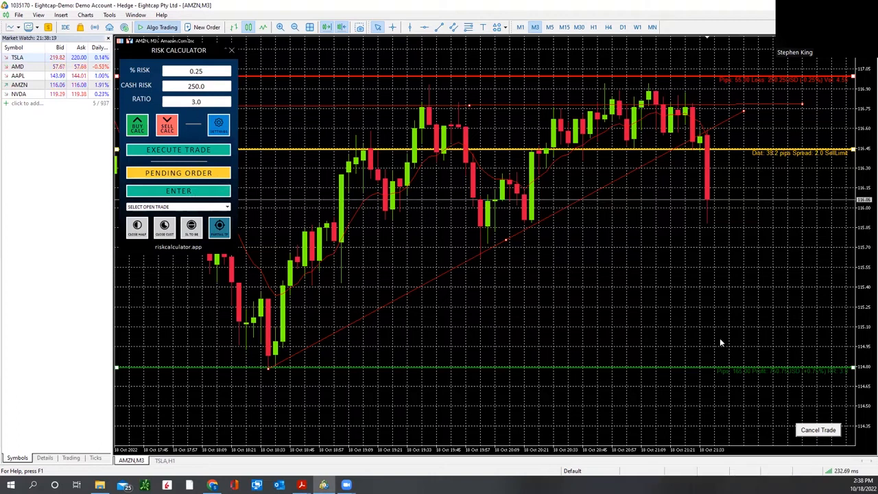
pyautogui.click(184, 192)
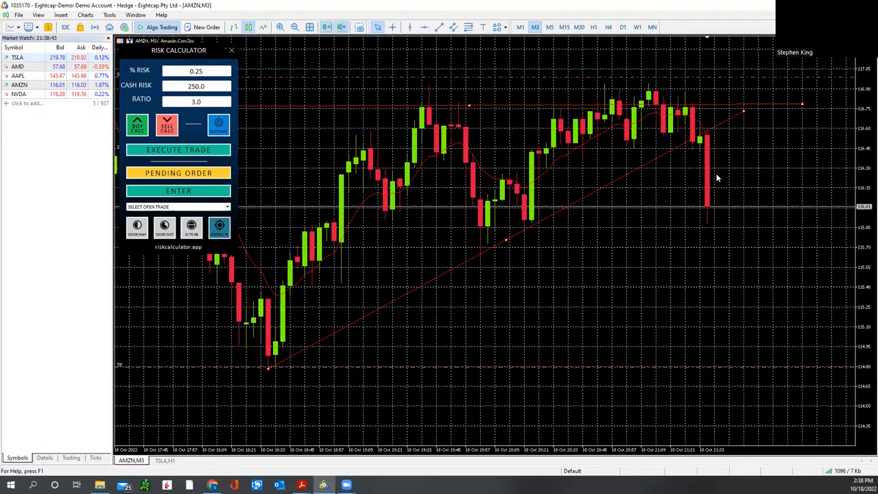
# Delete the pending AMZN sell limit order at 116.44.
pyautogui.click(219, 228)
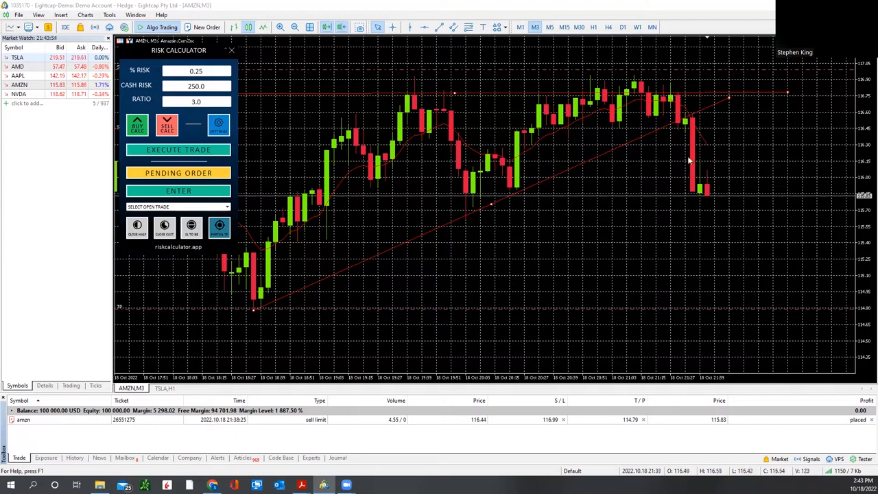
pyautogui.rightClick(400, 419)
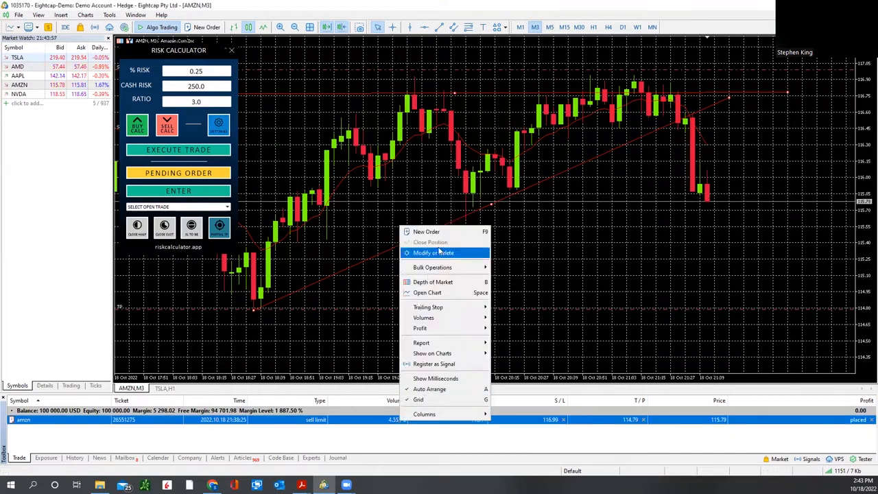
pyautogui.click(425, 253)
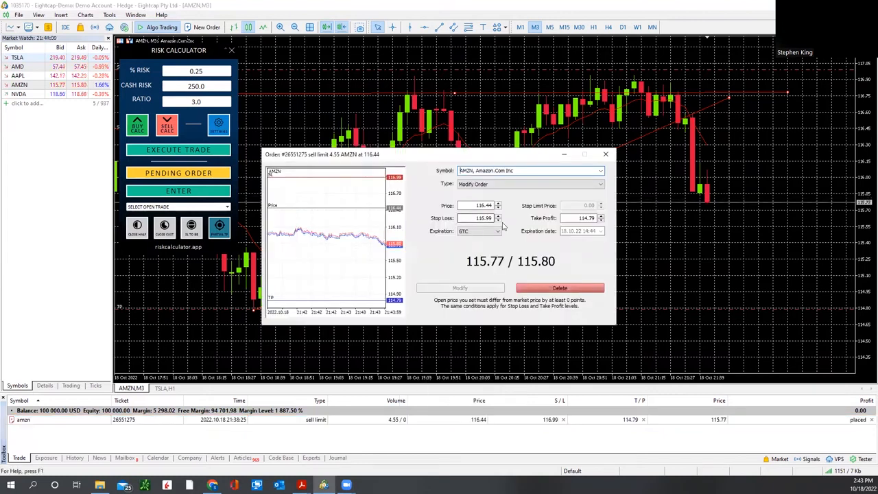
pyautogui.click(551, 291)
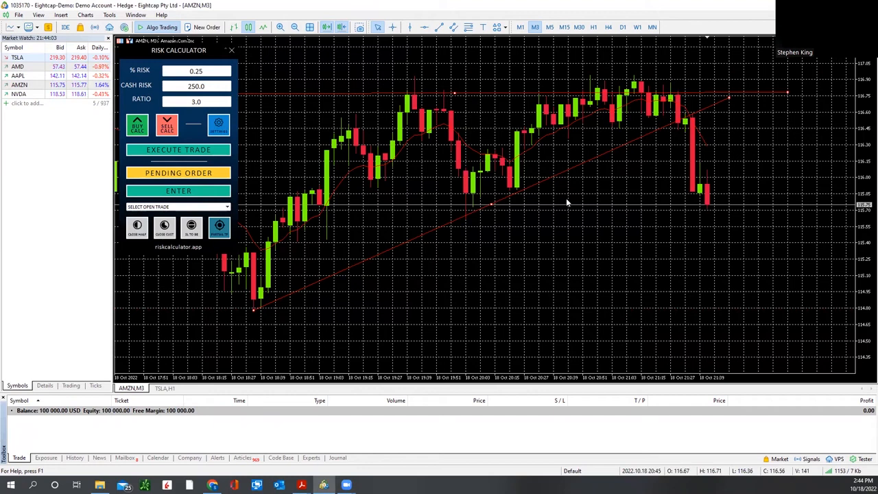
# Set the cash risk in the risk calculator to 25.
pyautogui.click(203, 71)
pyautogui.click(206, 86)
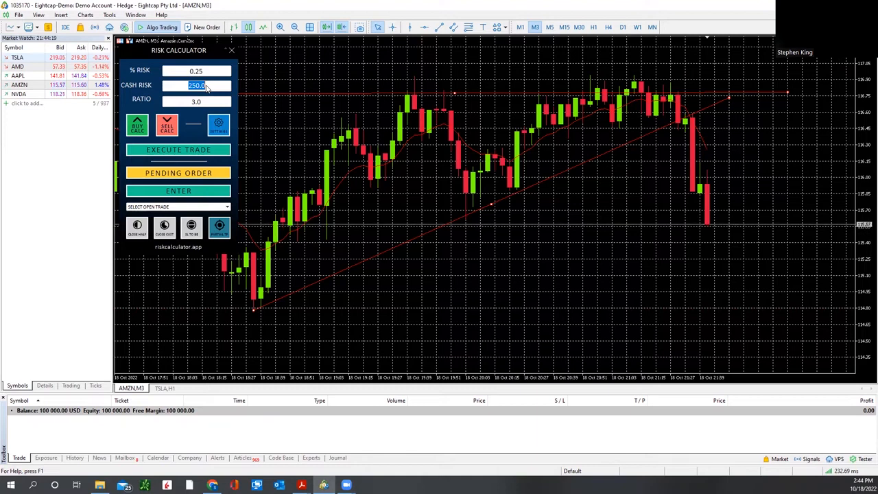
pyautogui.write('50')
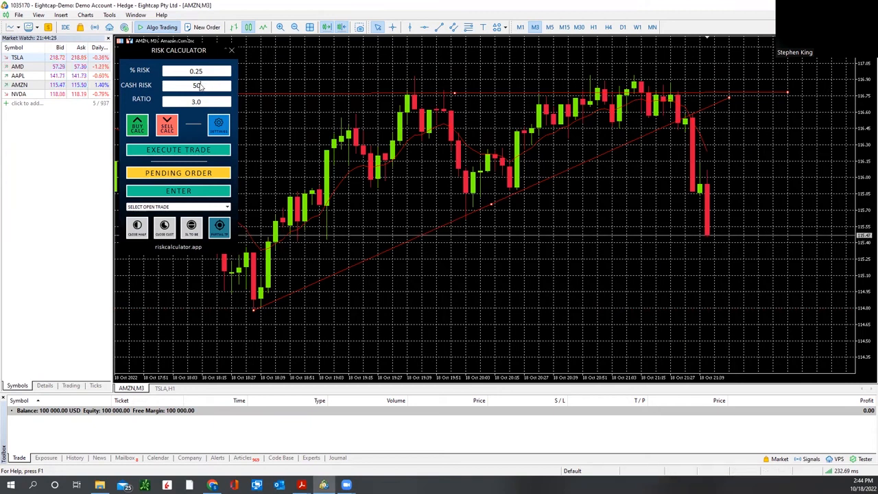
pyautogui.moveTo(202, 86); pyautogui.dragTo(173, 86)
pyautogui.press('BackSpace')
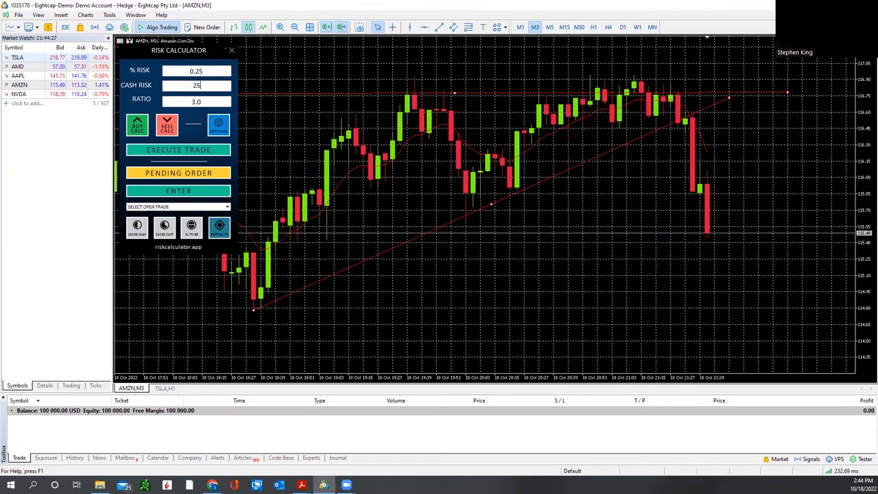
pyautogui.write('25')
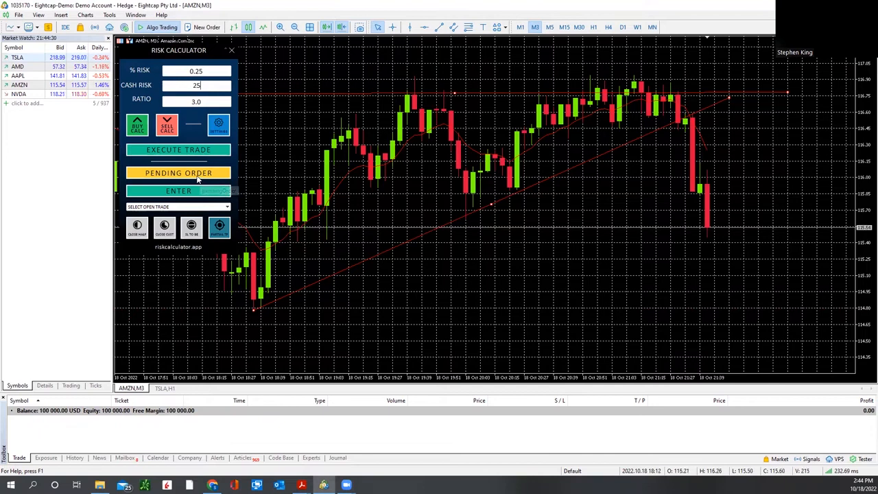
# Place a pending AMZN sell limit order with entry at 115.72 and stop loss at 116.27.
pyautogui.click(227, 191)
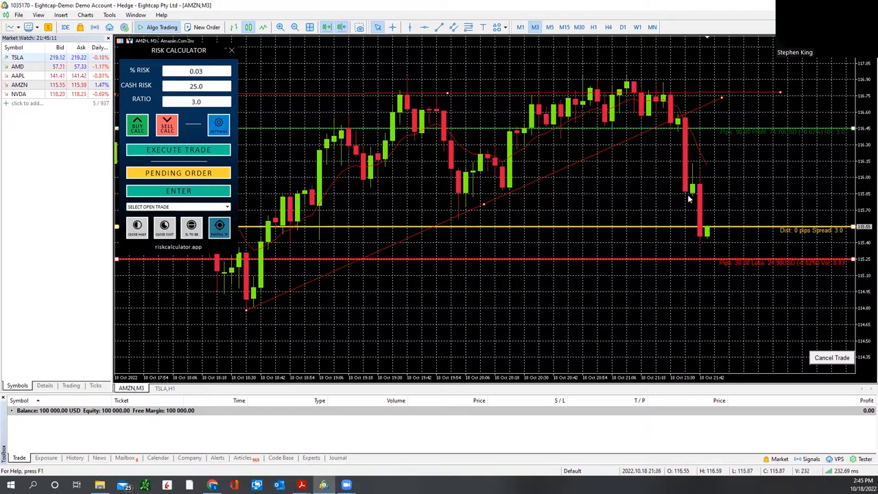
pyautogui.moveTo(682, 227); pyautogui.dragTo(681, 202)
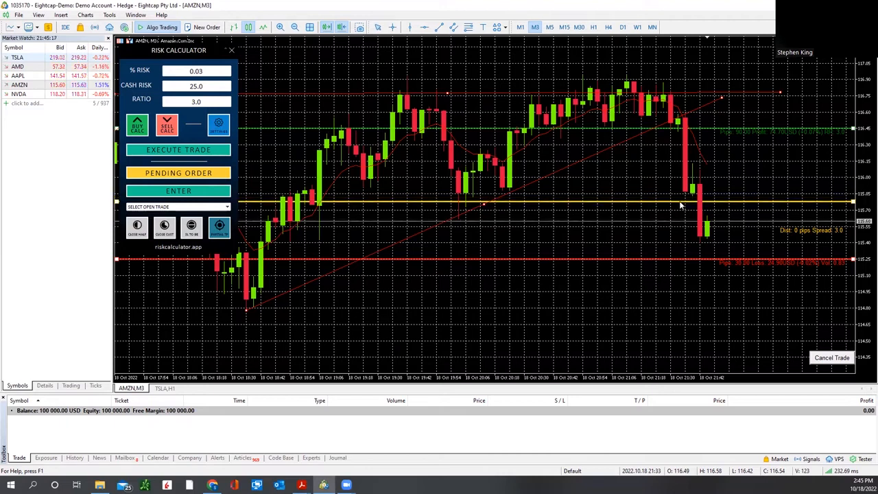
pyautogui.moveTo(680, 203); pyautogui.dragTo(681, 202)
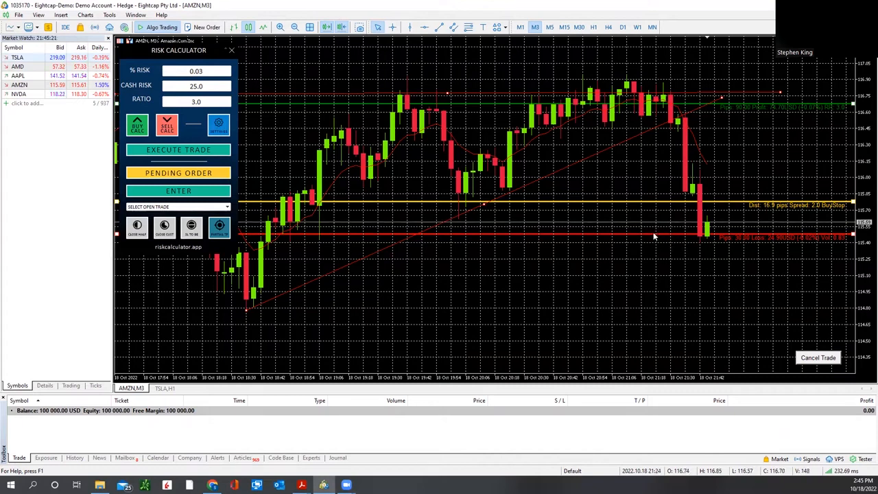
pyautogui.moveTo(653, 236); pyautogui.dragTo(652, 156)
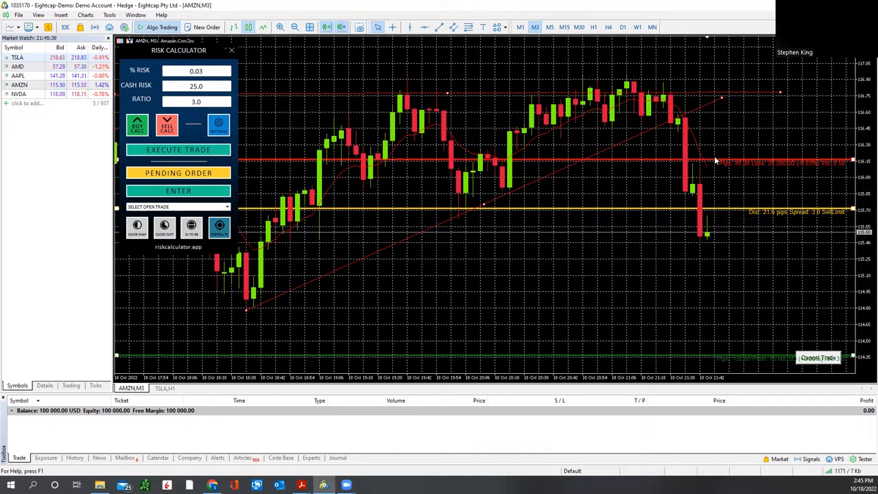
pyautogui.moveTo(719, 163); pyautogui.dragTo(719, 153)
pyautogui.moveTo(860, 256); pyautogui.dragTo(865, 274)
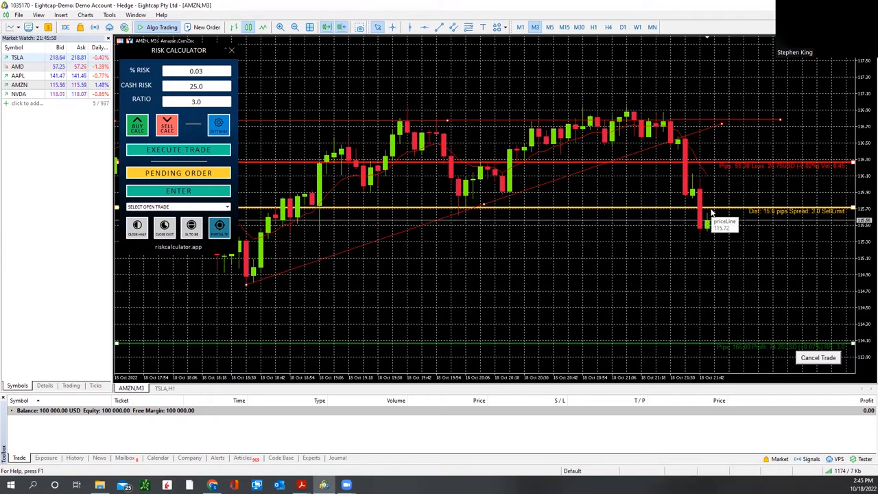
pyautogui.click(169, 193)
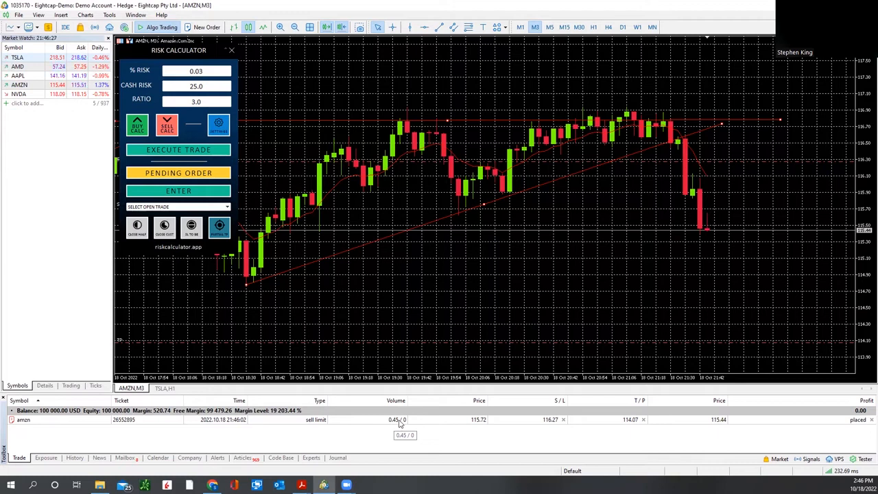
# Check the details of the pending AMZN sell limit order at 115.72 and delete the order.
pyautogui.rightClick(447, 421)
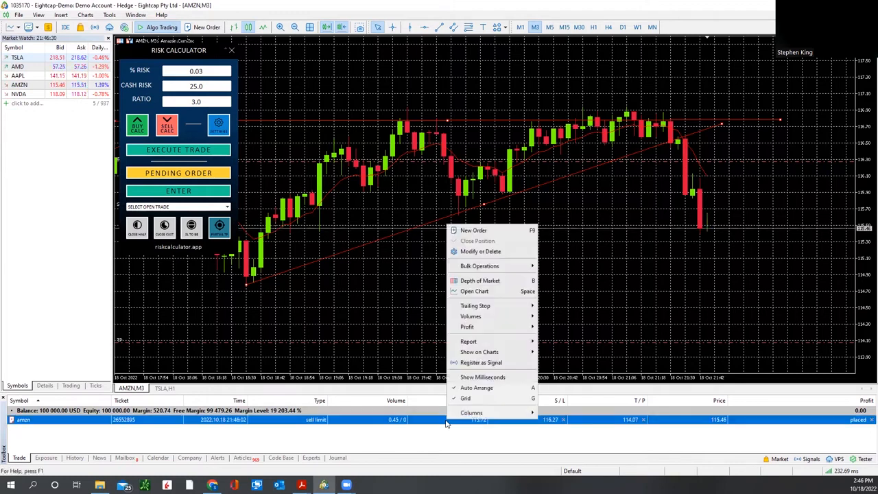
pyautogui.click(489, 252)
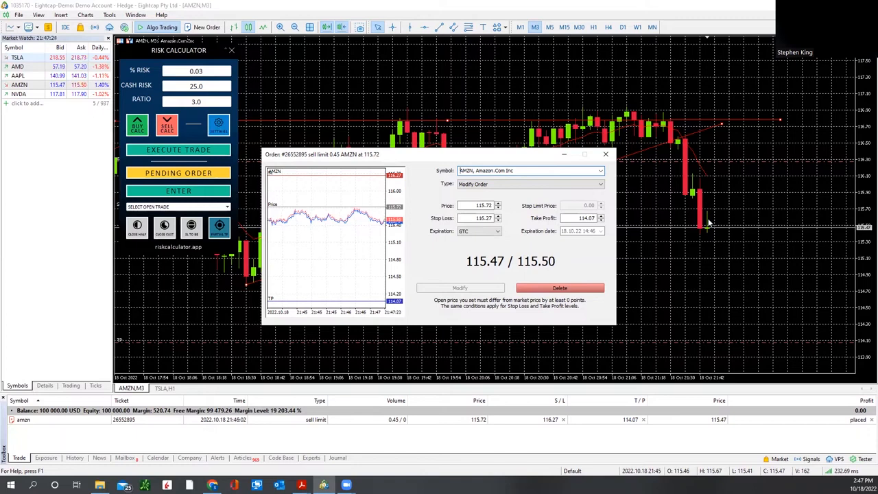
pyautogui.click(606, 156)
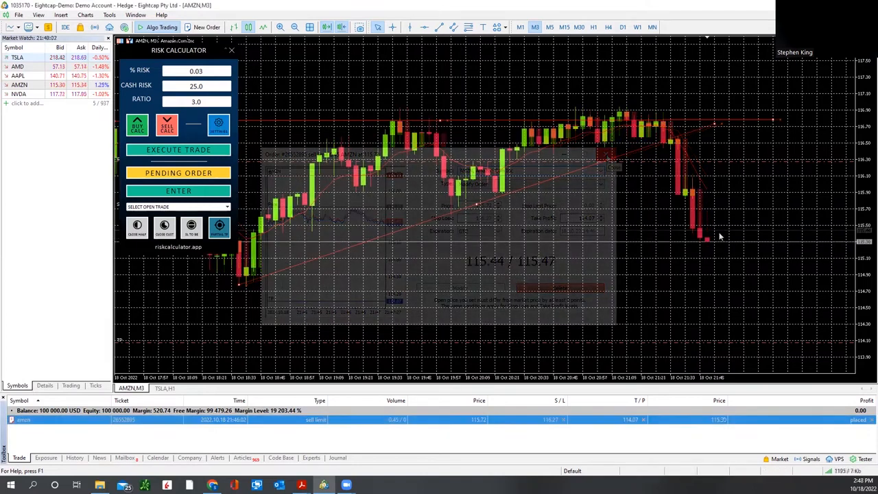
pyautogui.rightClick(451, 423)
pyautogui.click(478, 254)
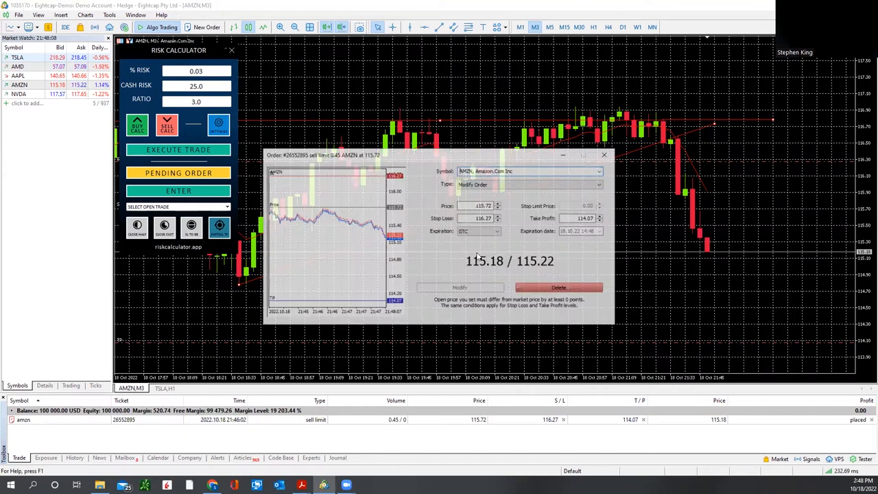
pyautogui.click(560, 288)
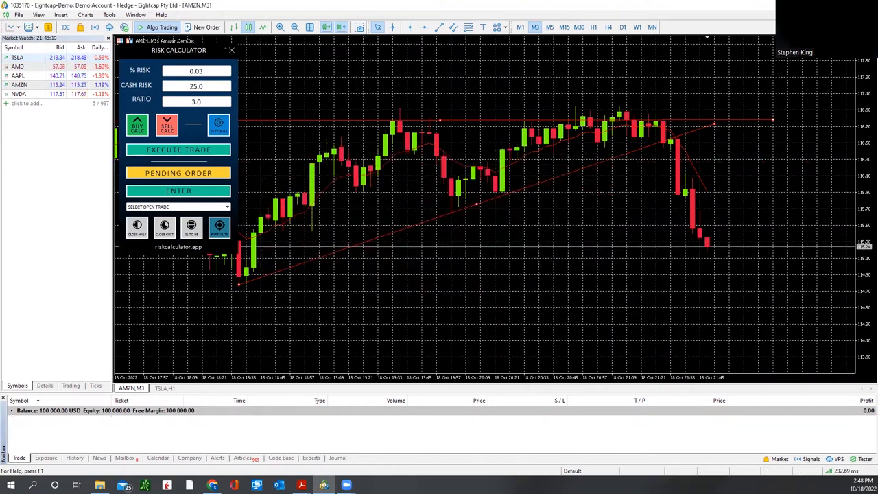
pyautogui.click(168, 128)
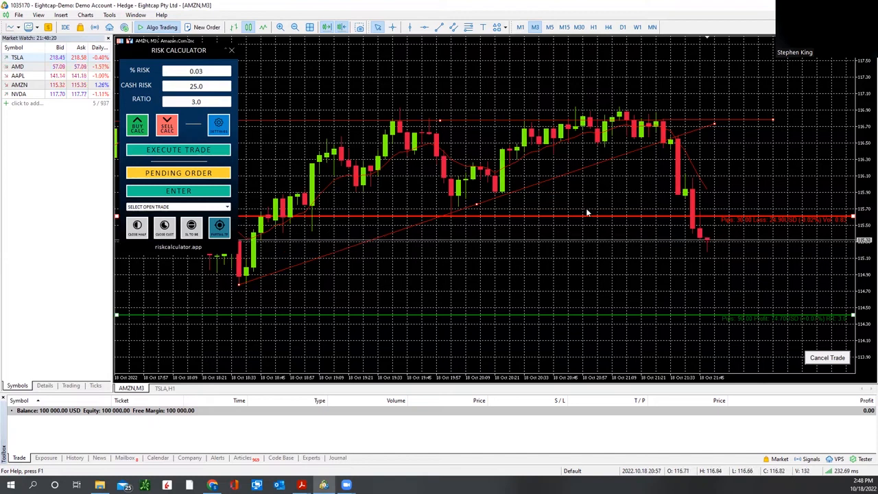
pyautogui.moveTo(592, 217); pyautogui.dragTo(619, 164)
pyautogui.moveTo(866, 271); pyautogui.dragTo(864, 302)
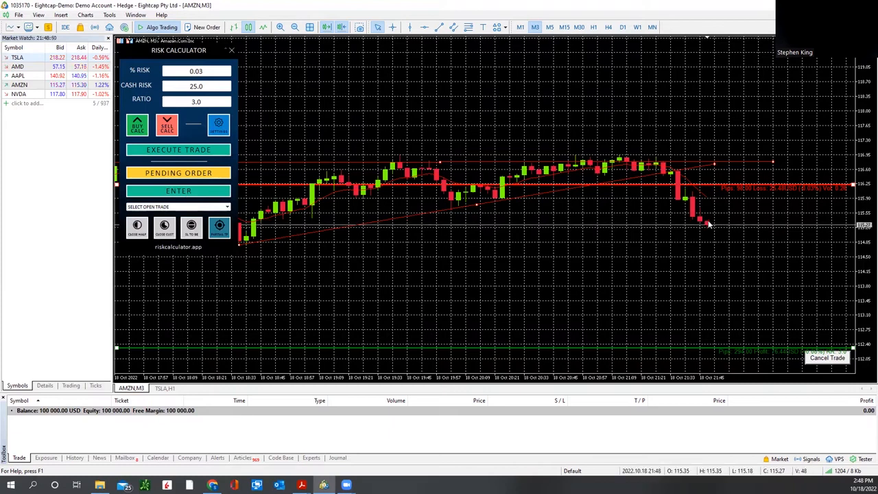
pyautogui.moveTo(712, 227)
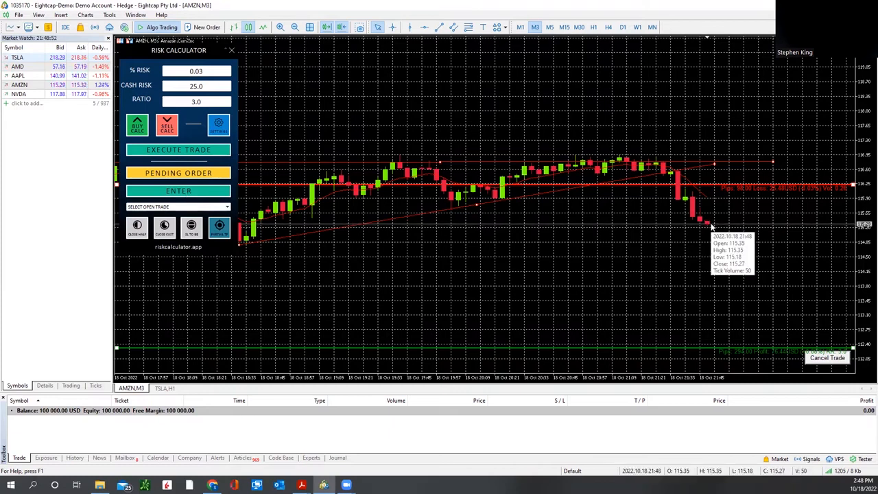
pyautogui.click(828, 358)
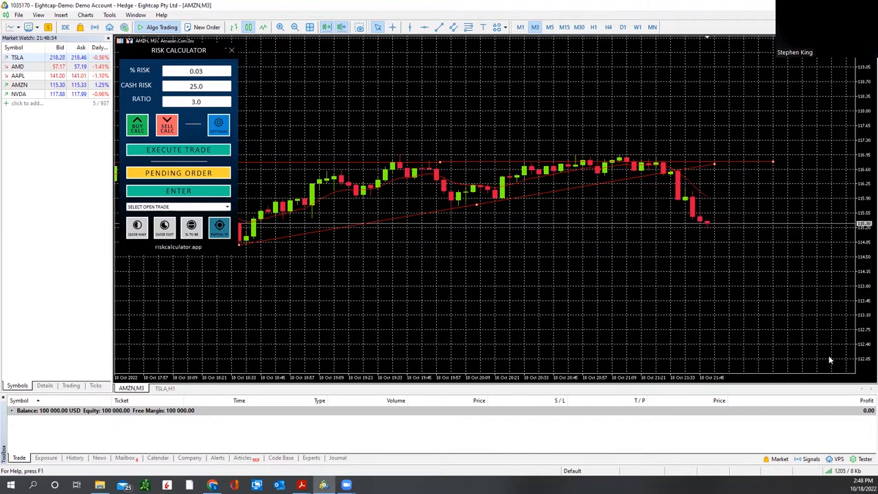
# Set the cash risk to 10 and place a pending AMZN sell limit order at 115.46 with stop loss at 116.35.
pyautogui.moveTo(863, 279); pyautogui.dragTo(864, 238)
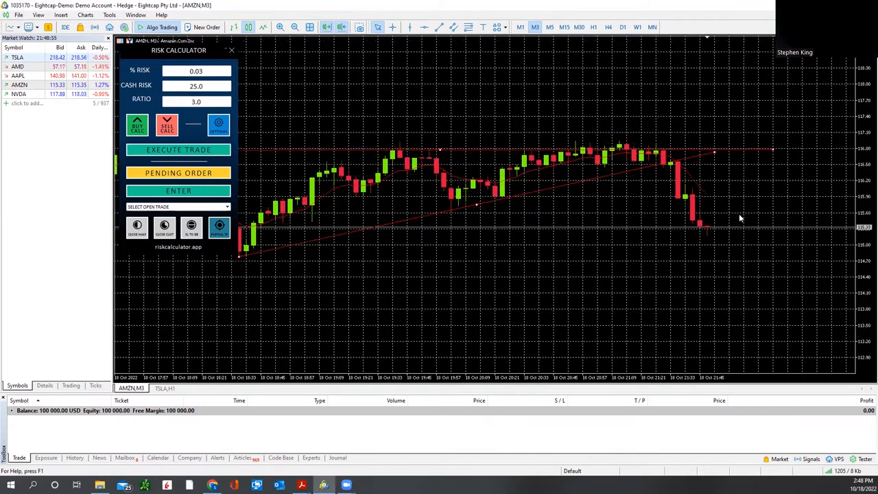
pyautogui.doubleClick(192, 86)
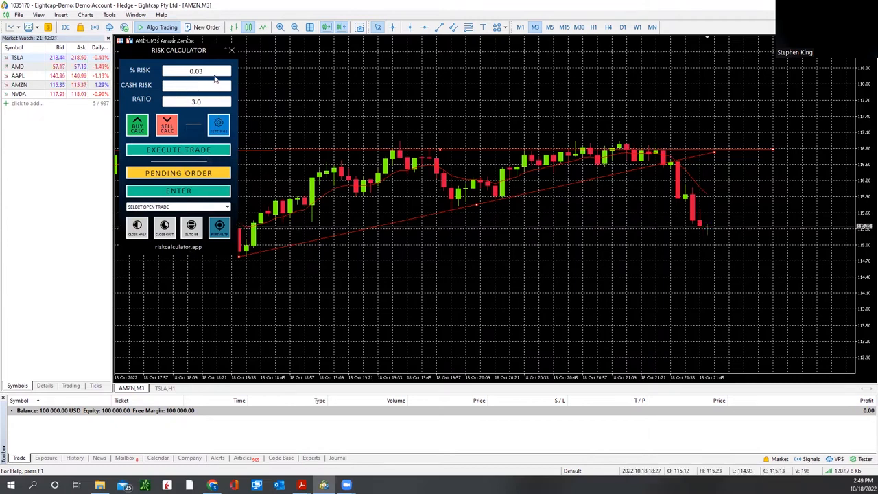
pyautogui.click(188, 175)
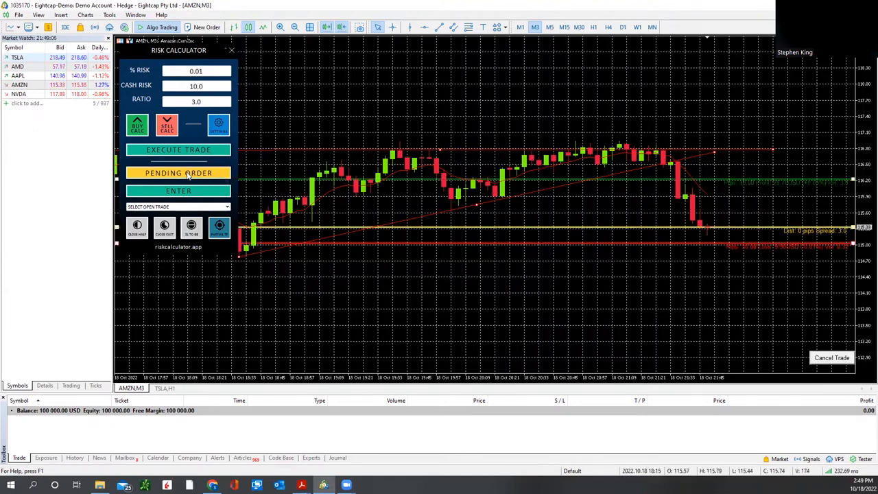
pyautogui.moveTo(631, 232); pyautogui.dragTo(678, 237)
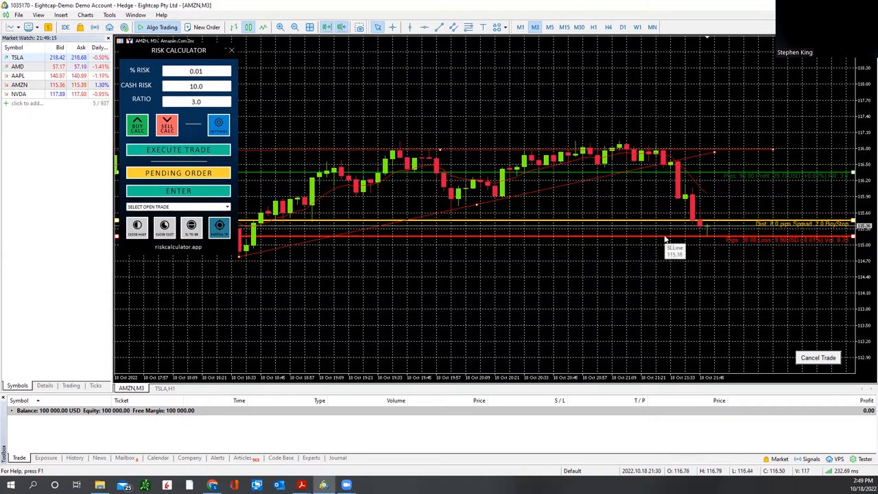
pyautogui.moveTo(664, 239); pyautogui.dragTo(664, 180)
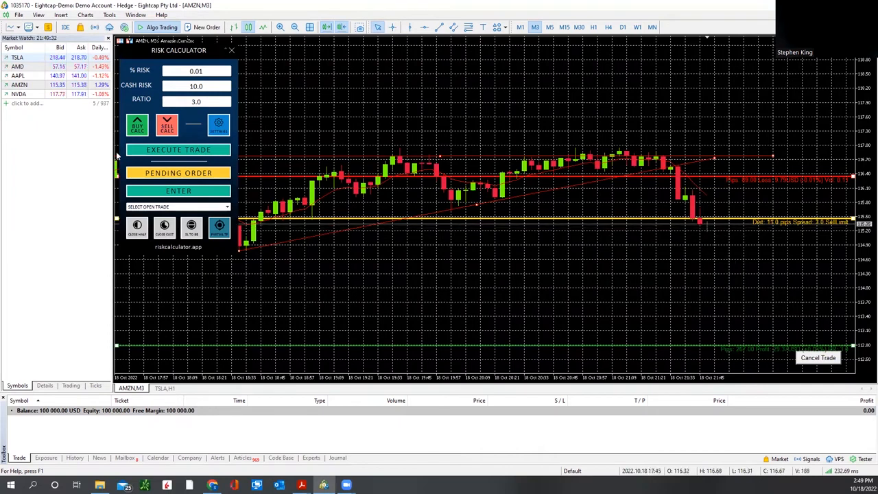
pyautogui.click(175, 194)
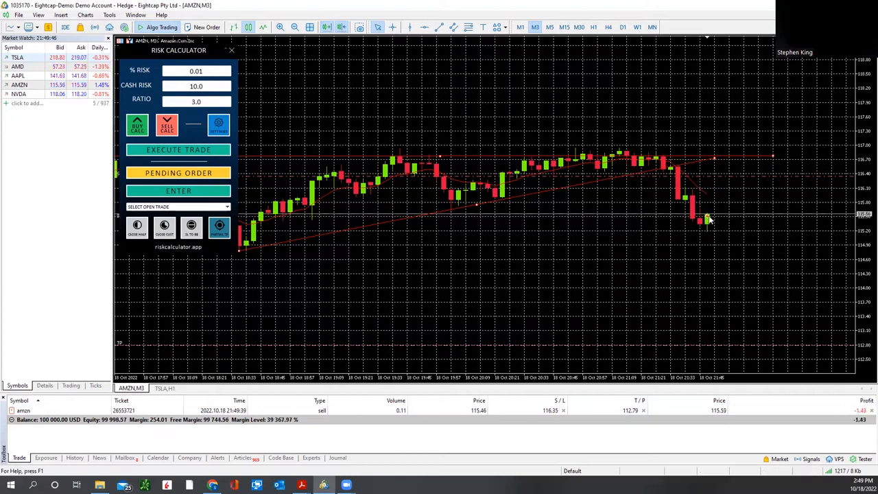
# Select the open AMZN trade in the risk calculator, add a partial take-profit line for it and move the line slightly higher.
pyautogui.moveTo(707, 218)
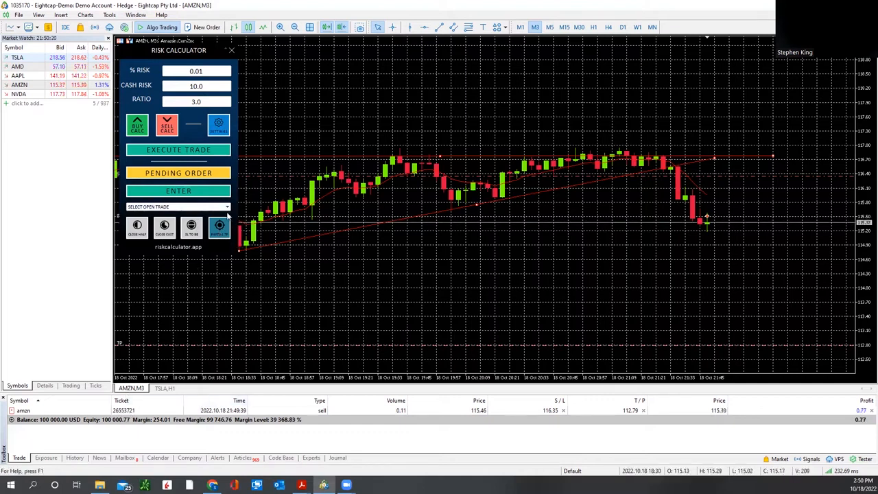
pyautogui.click(227, 208)
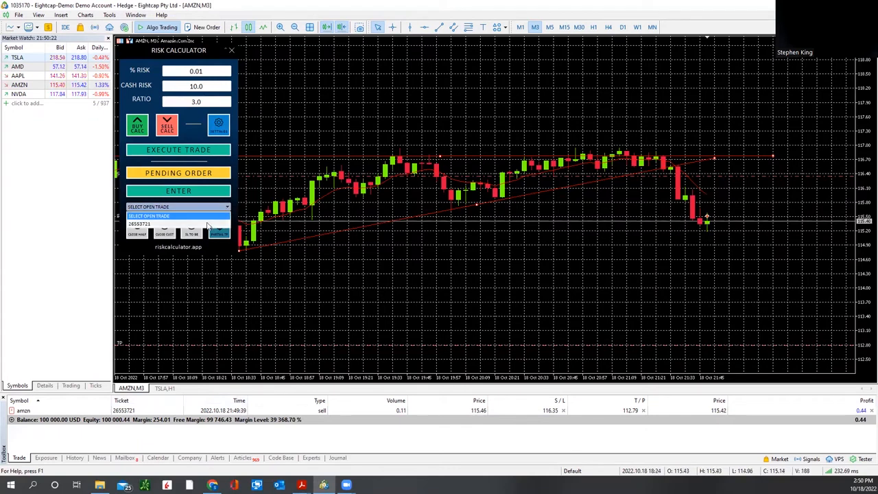
pyautogui.click(213, 224)
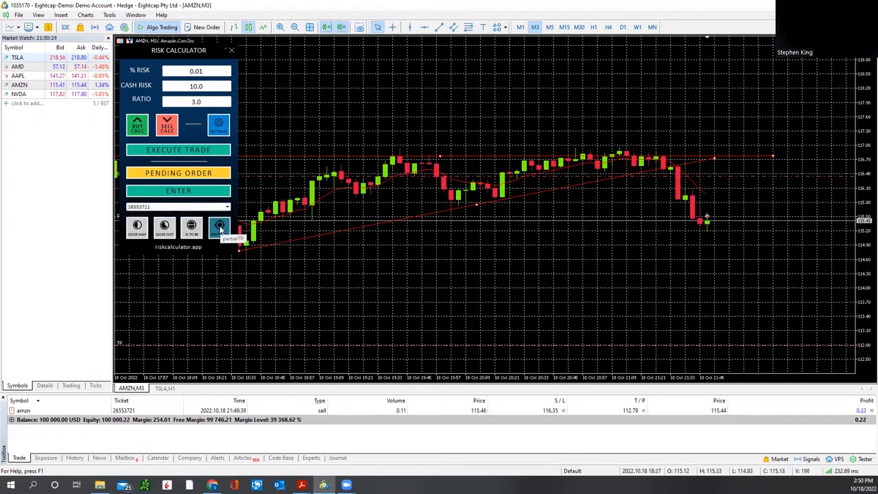
pyautogui.click(221, 230)
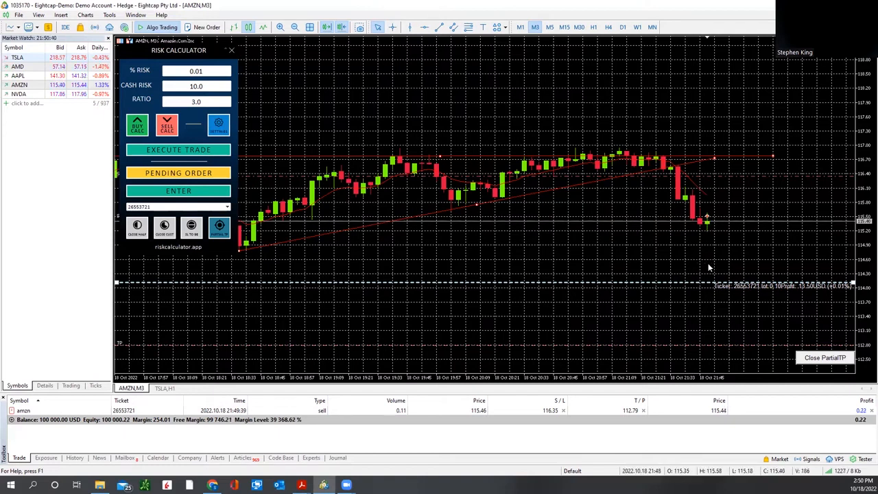
pyautogui.moveTo(681, 281); pyautogui.dragTo(681, 274)
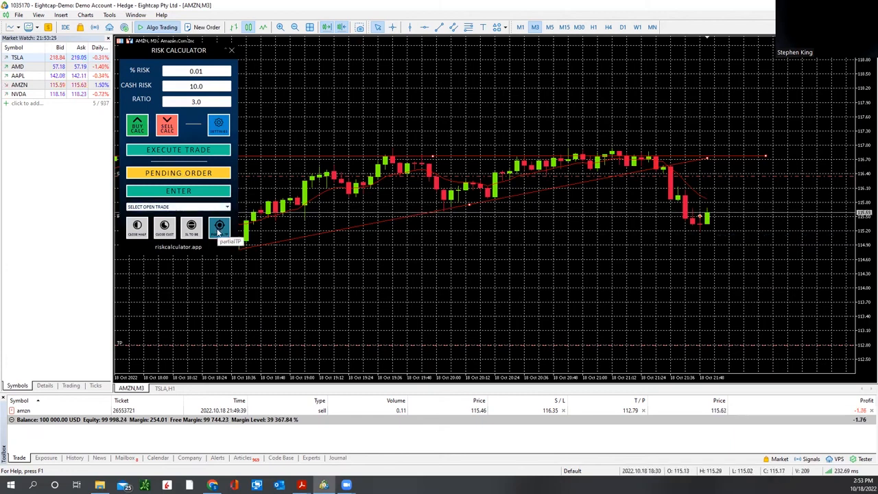
# Add a partial take-profit line for the open AMZN sell trade and place it at about 114.89.
pyautogui.click(178, 207)
pyautogui.click(162, 214)
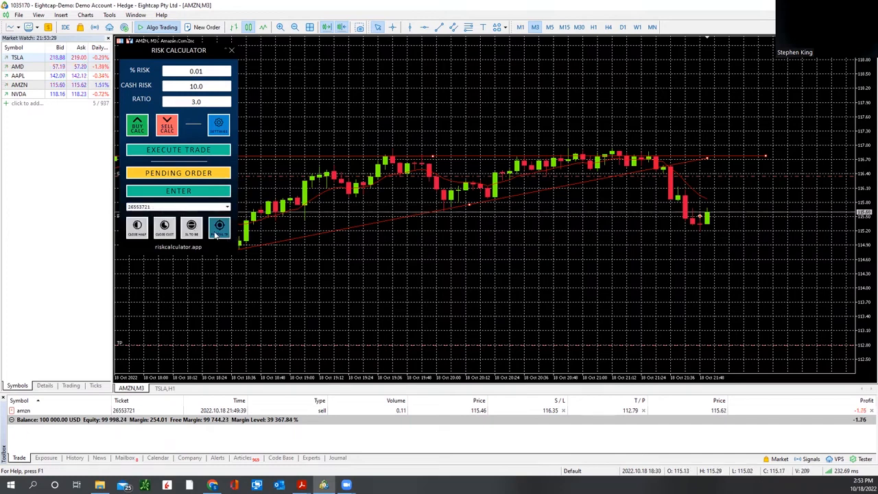
pyautogui.click(217, 232)
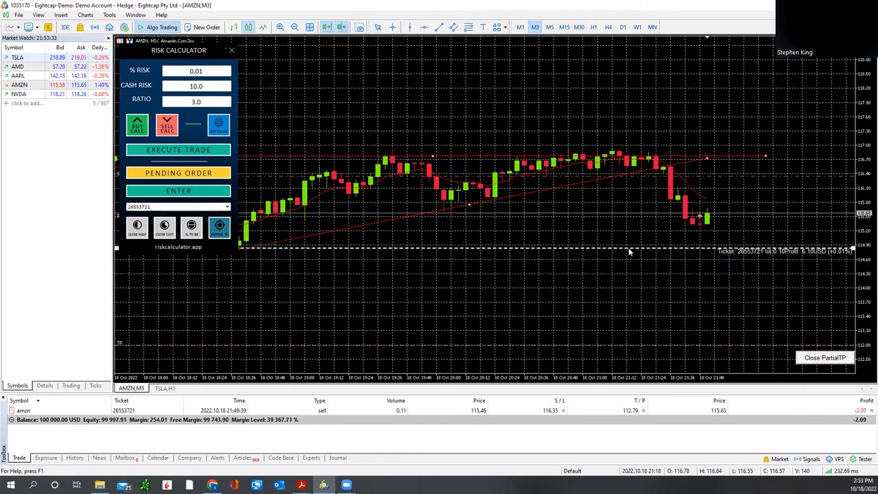
pyautogui.moveTo(630, 246); pyautogui.dragTo(630, 245)
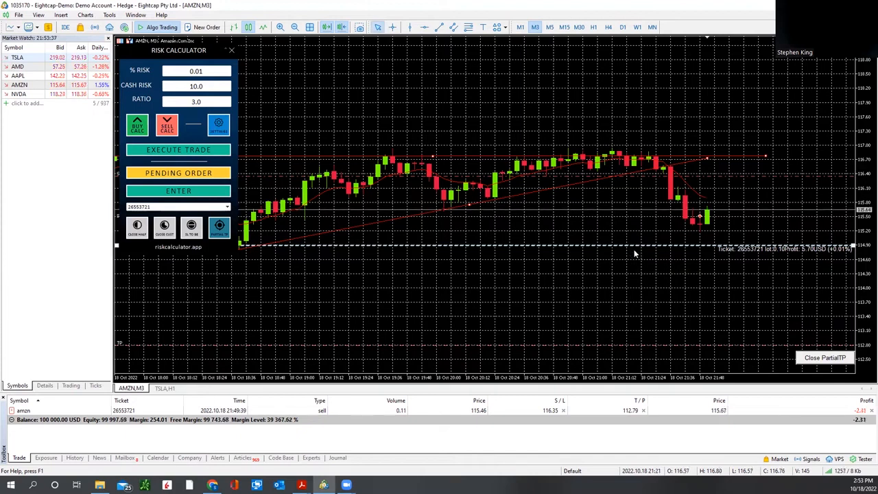
# Set the partial take-profit line's value to 114.90 in its properties.
pyautogui.rightClick(636, 248)
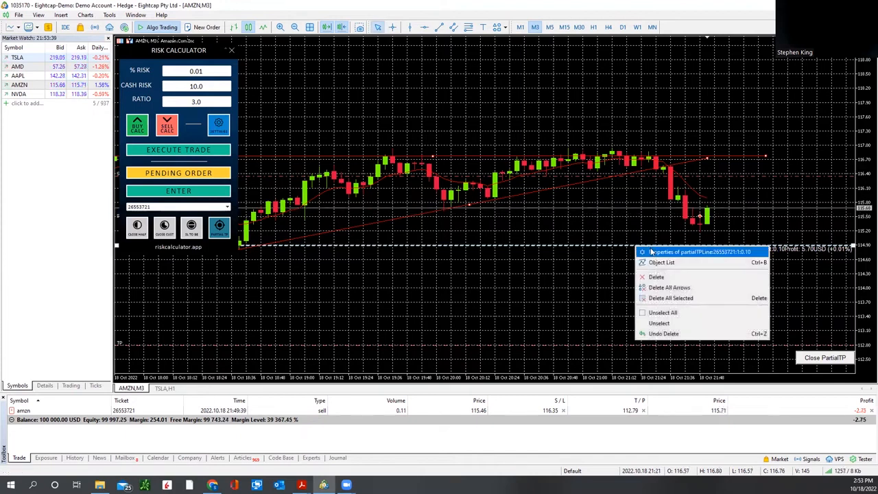
pyautogui.click(651, 252)
pyautogui.click(517, 242)
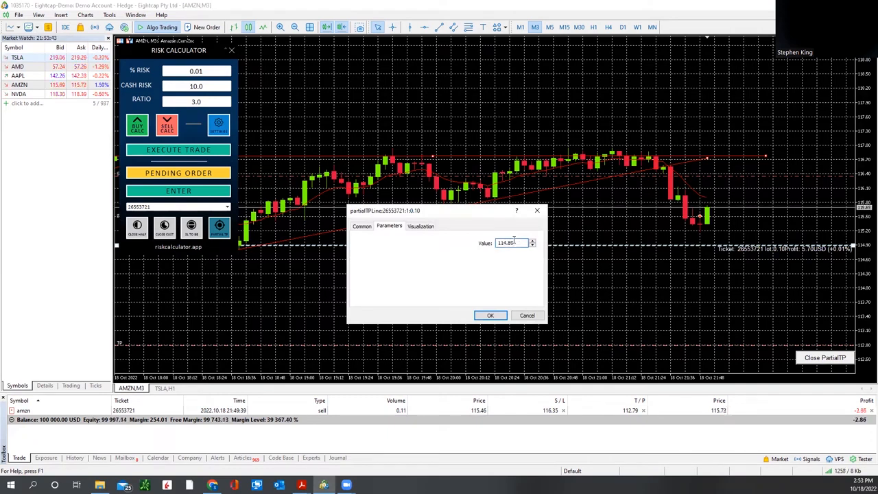
pyautogui.press('BackSpace')
pyautogui.press('BackSpace')
pyautogui.write('90')
pyautogui.click(489, 315)
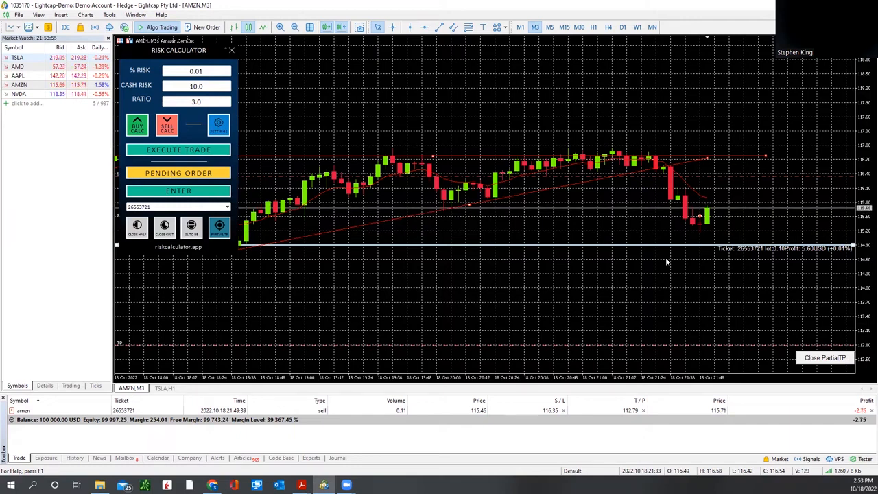
# Check the partial take-profit and custom close percentages in the risk calculator's input settings, leaving them unchanged.
pyautogui.click(220, 125)
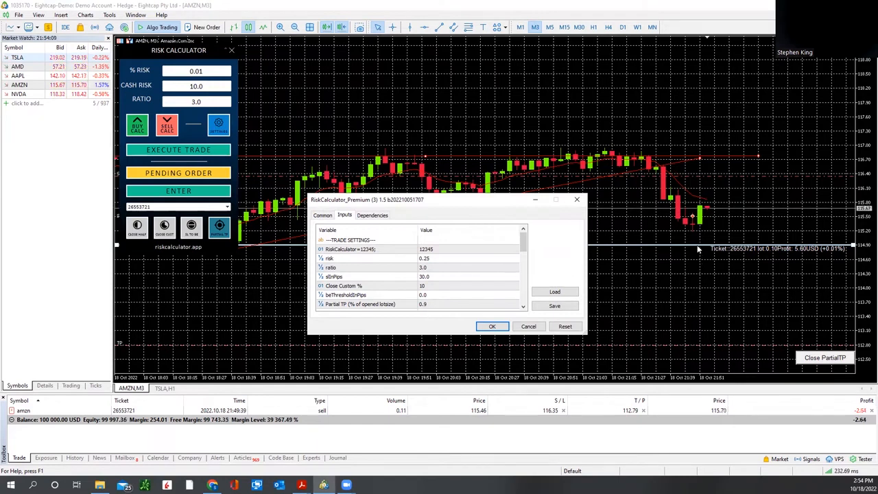
pyautogui.click(541, 327)
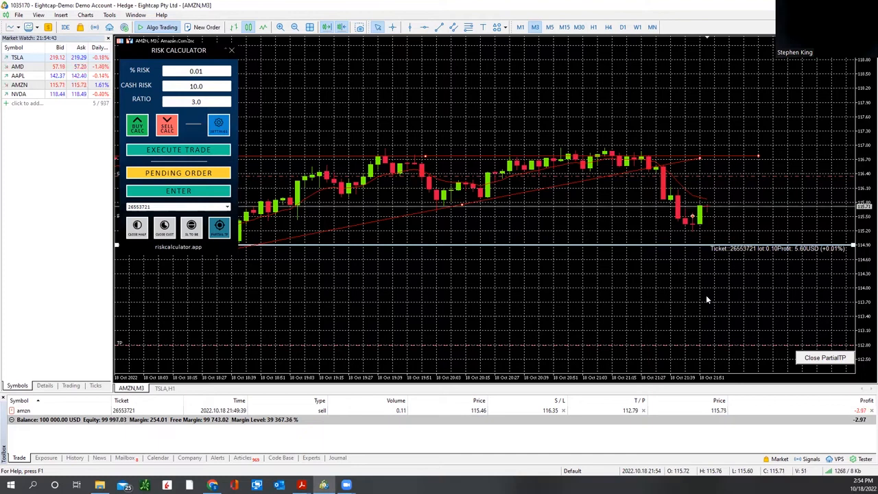
pyautogui.press('F7')
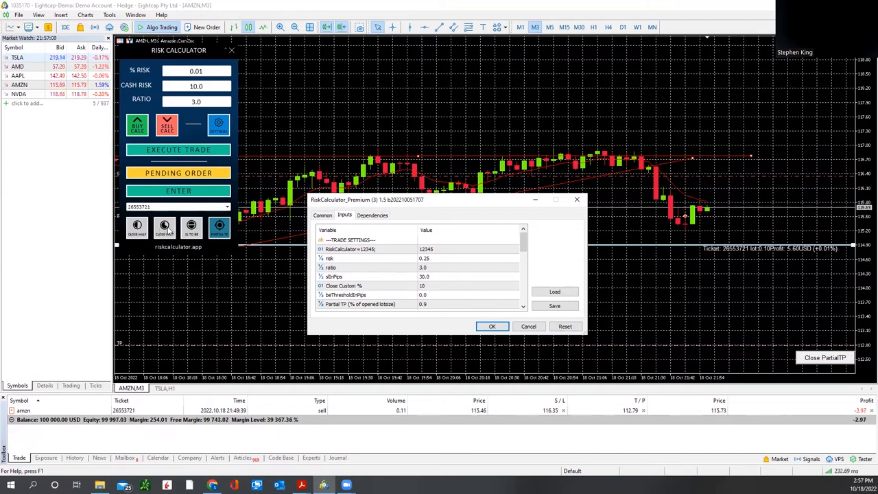
pyautogui.click(536, 327)
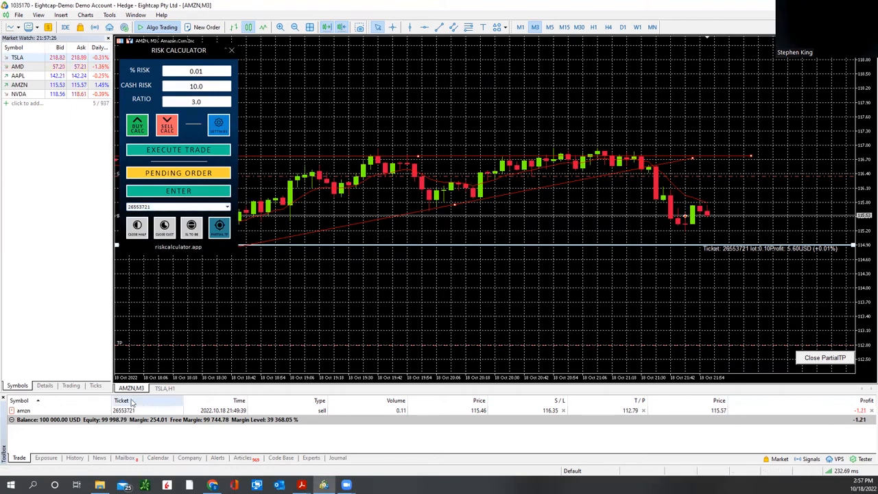
# Select the open AMZN trade and close the custom 10% portion of its position.
pyautogui.click(226, 208)
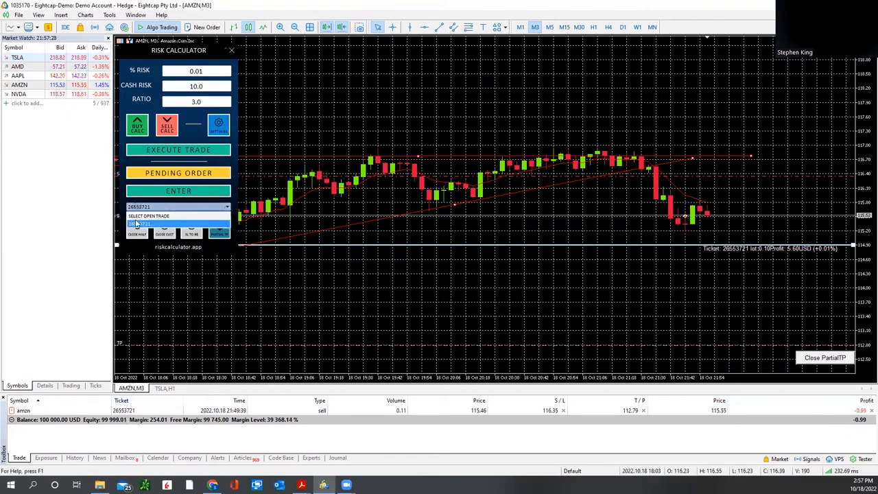
pyautogui.click(136, 225)
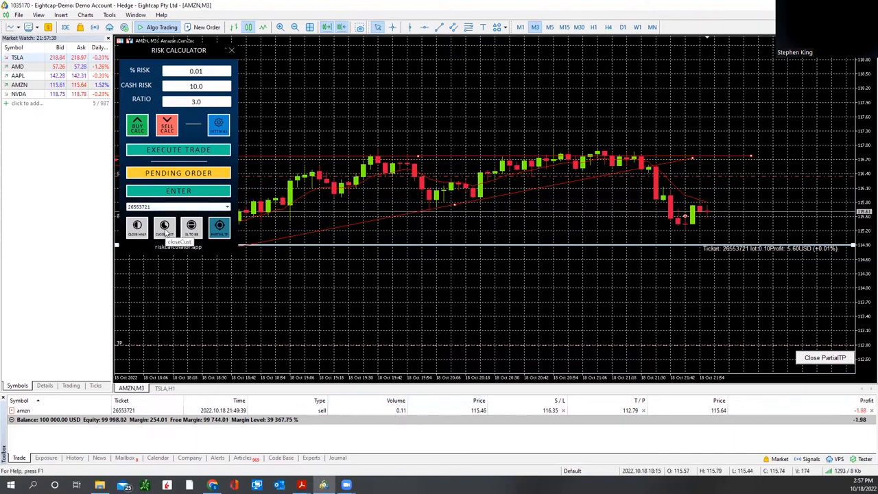
pyautogui.click(165, 228)
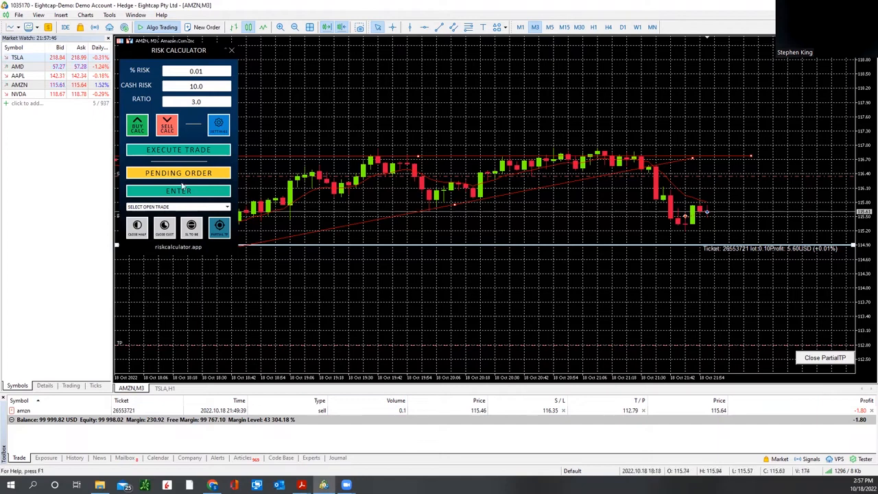
# Review the custom close percentage and the partial take-profit lot-size fraction in the risk calculator's input settings.
pyautogui.click(214, 127)
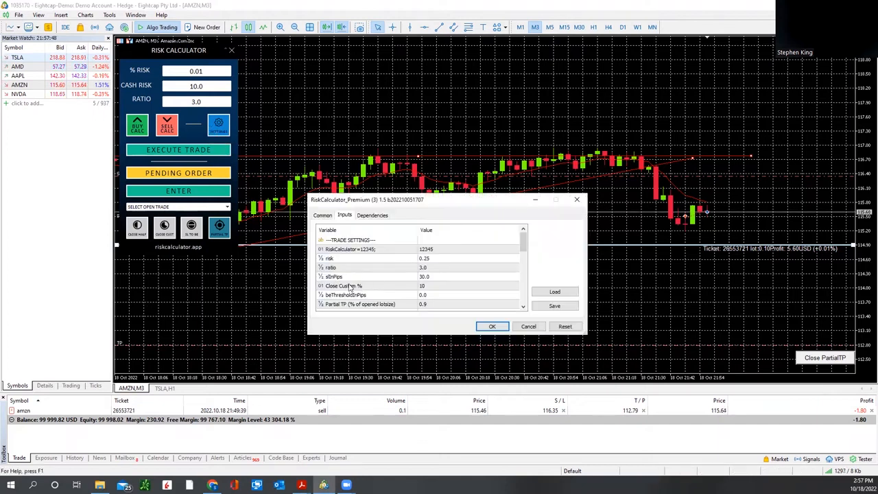
pyautogui.click(528, 328)
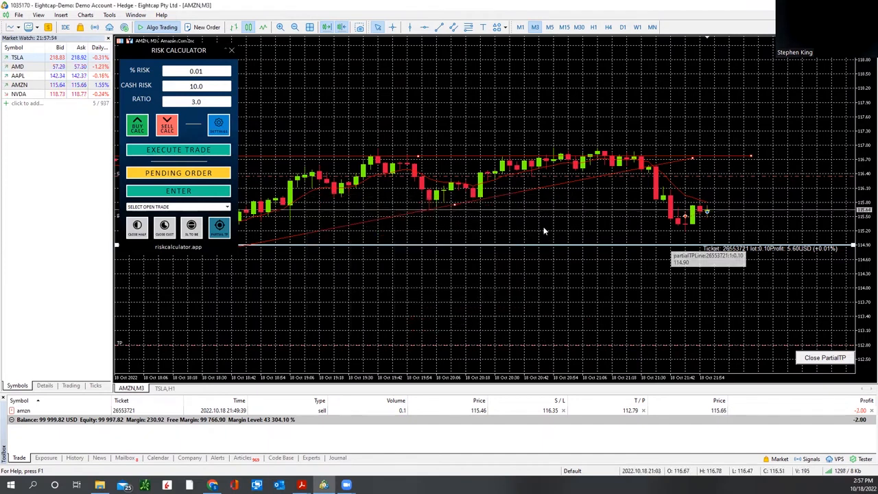
pyautogui.click(216, 126)
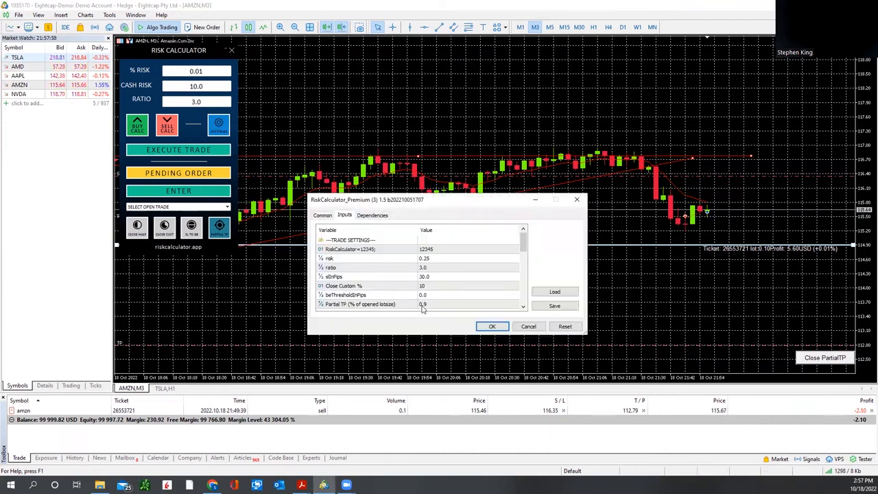
pyautogui.click(530, 326)
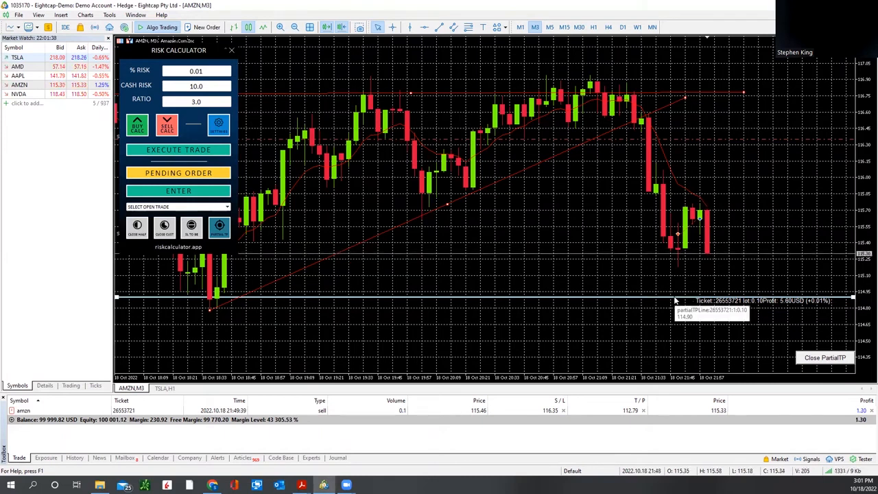
# Reposition the partial take-profit line on the AMZN chart closer to the current price, at about 115.25.
pyautogui.moveTo(676, 299); pyautogui.dragTo(676, 282)
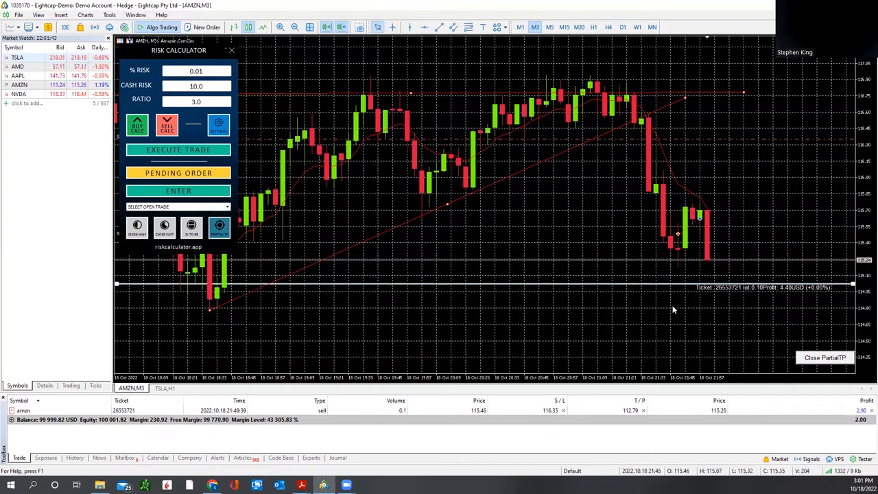
pyautogui.moveTo(675, 285); pyautogui.dragTo(674, 302)
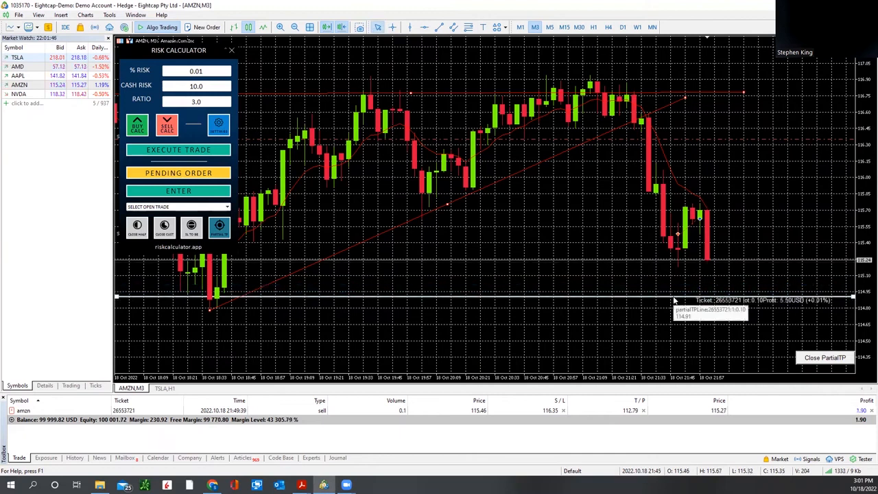
pyautogui.moveTo(674, 300); pyautogui.dragTo(673, 288)
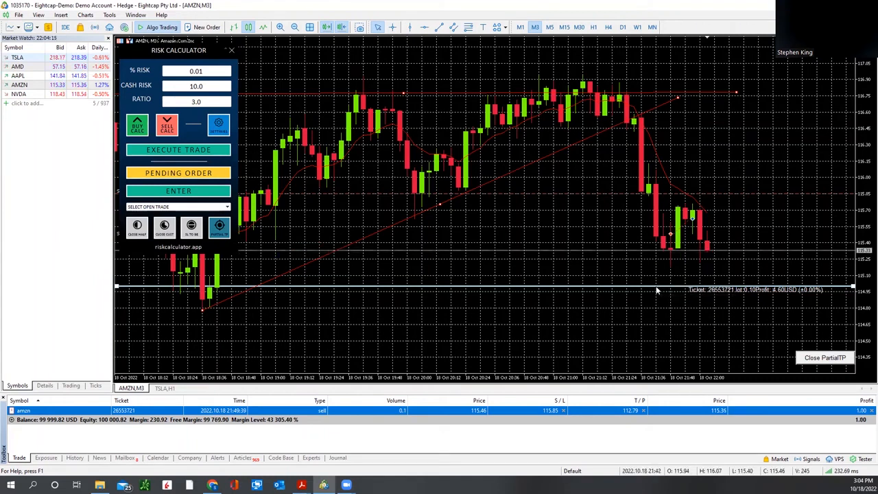
pyautogui.moveTo(657, 291); pyautogui.dragTo(653, 263)
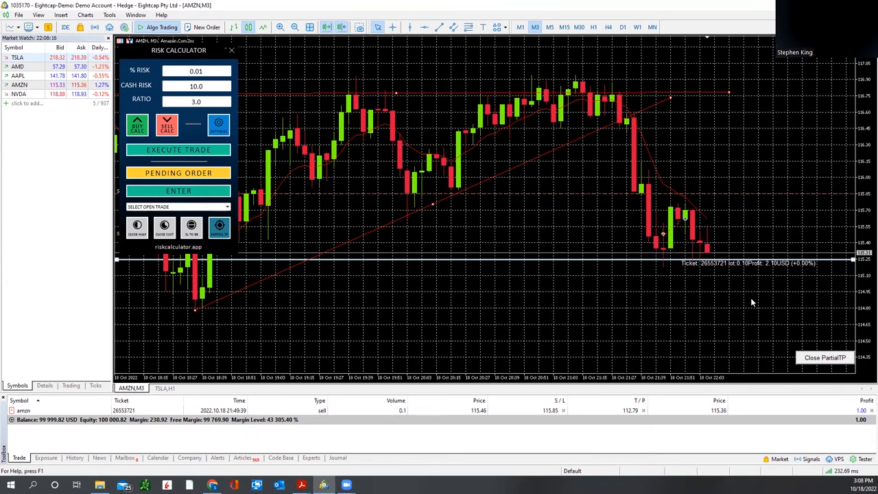
pyautogui.moveTo(863, 241); pyautogui.dragTo(860, 294)
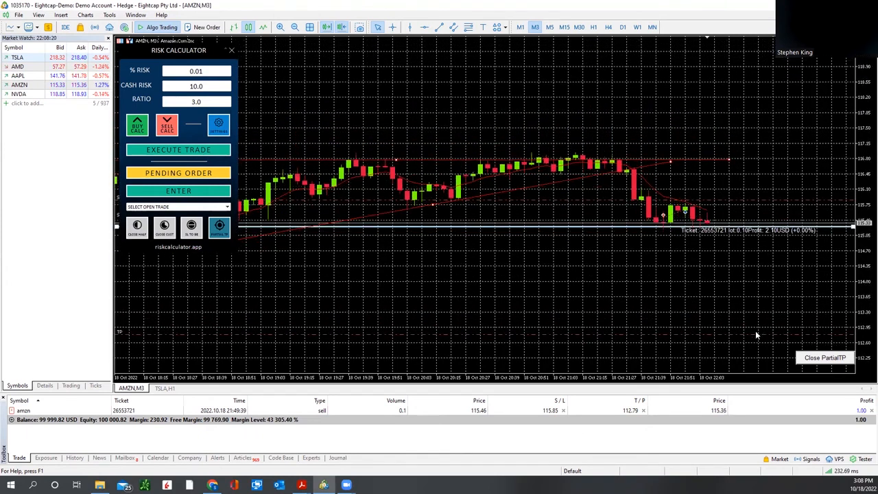
pyautogui.moveTo(866, 255); pyautogui.dragTo(866, 196)
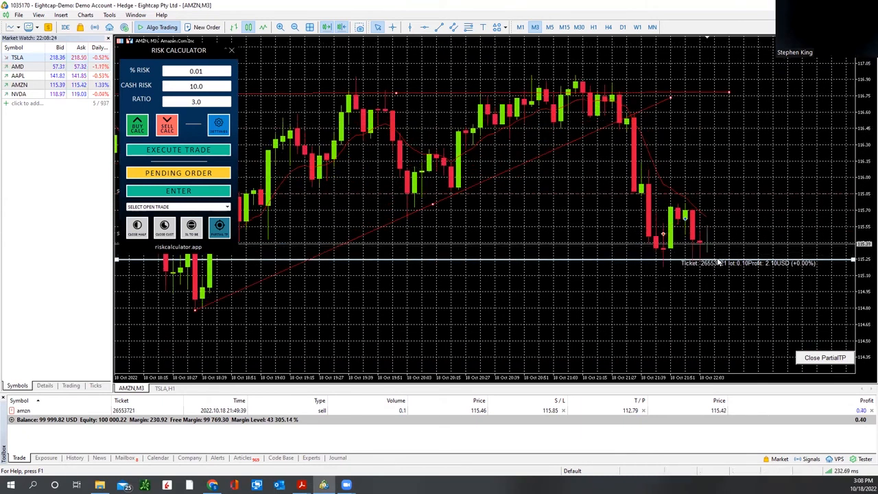